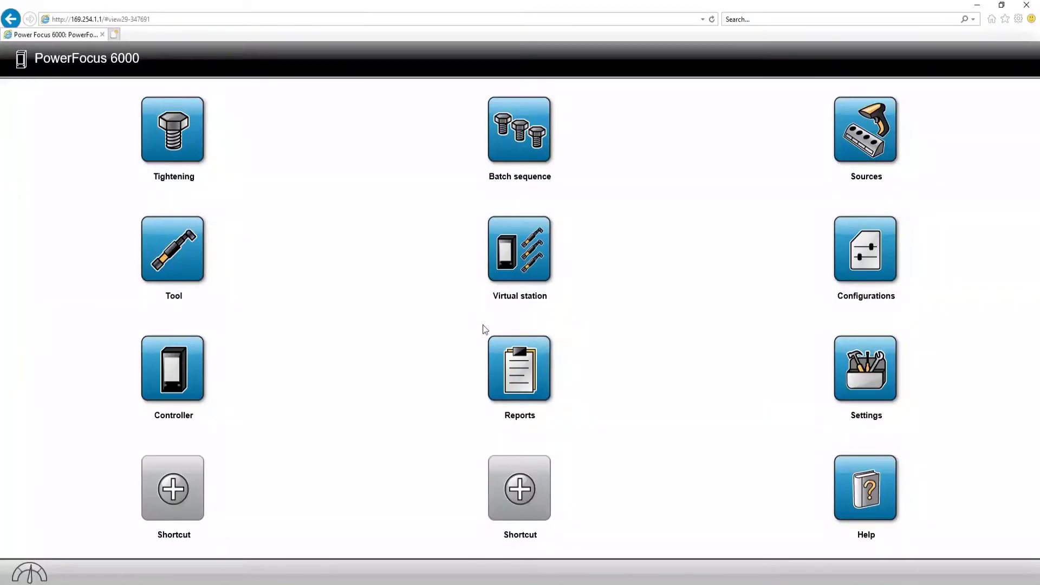
# Step: Browse the tightening and multistep libraries, then open 6.Multistep with its T–A–T steps
pyautogui.click(174, 132)
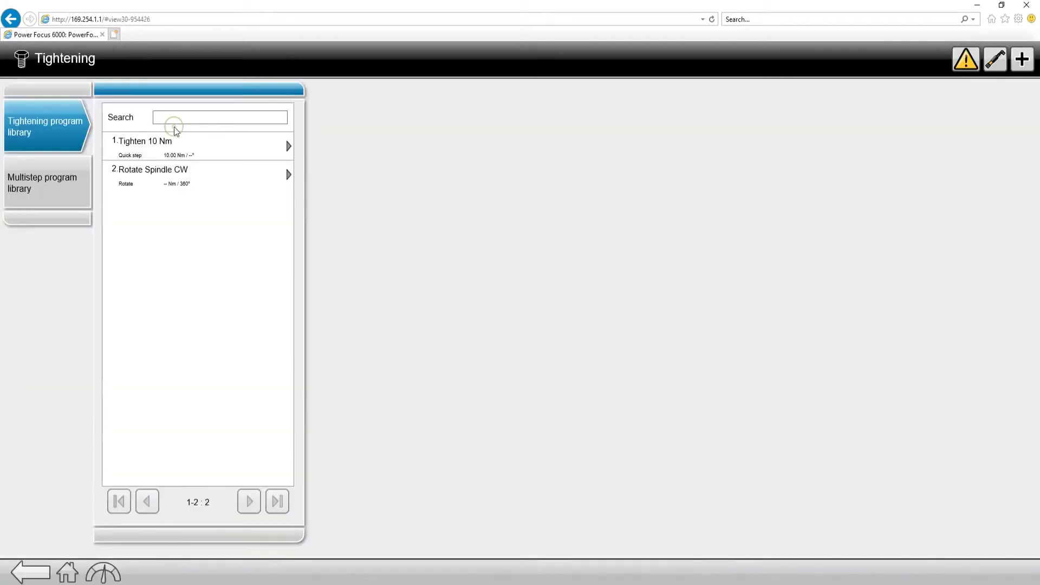
pyautogui.click(46, 182)
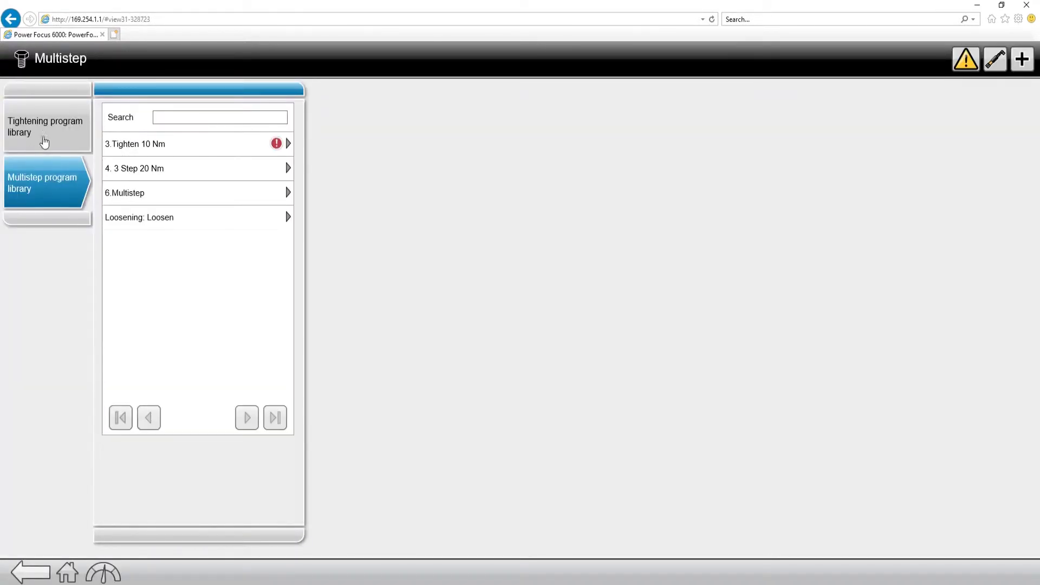
pyautogui.click(45, 136)
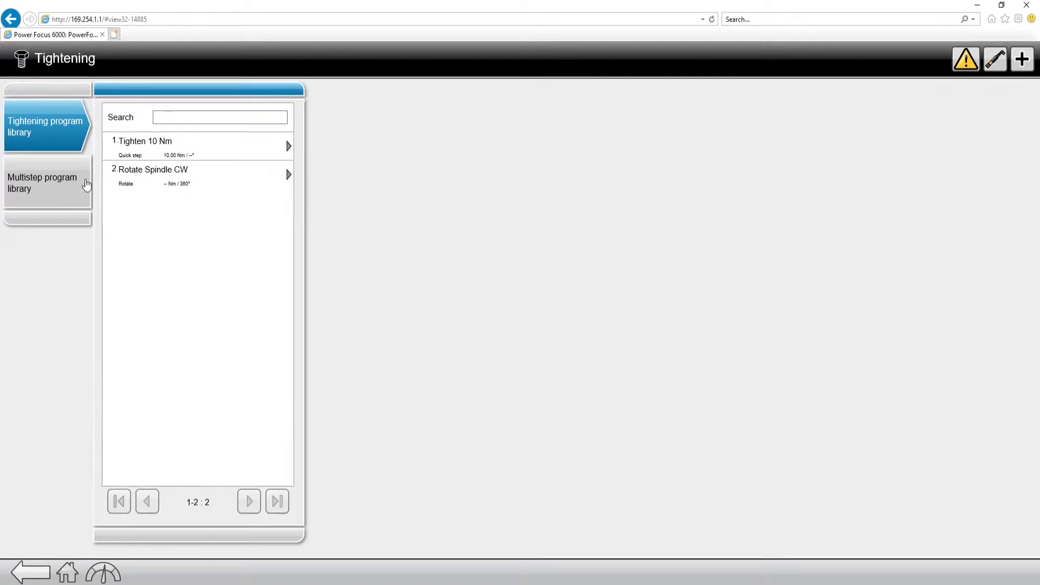
pyautogui.click(62, 189)
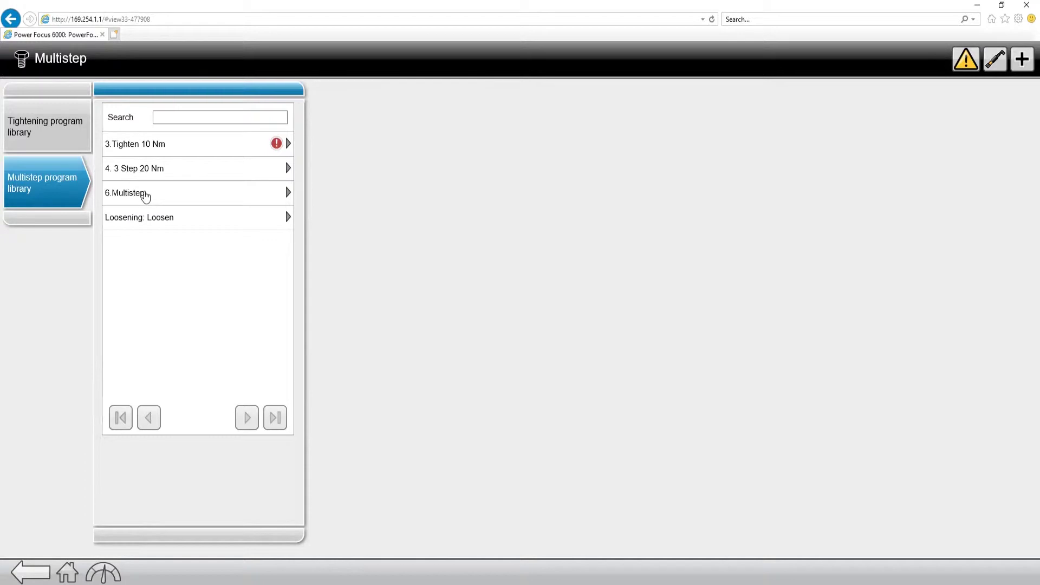
pyautogui.click(145, 195)
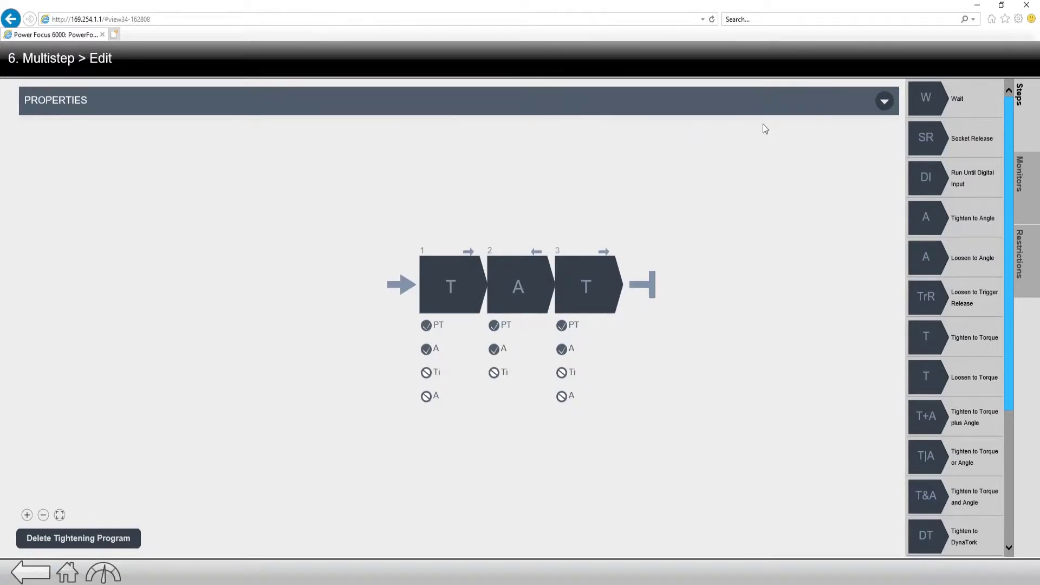
# Step: Review 6. Multistep's properties (CW thread, 30.00 s and 30.00 Nm limits), then collapse them
pyautogui.click(884, 103)
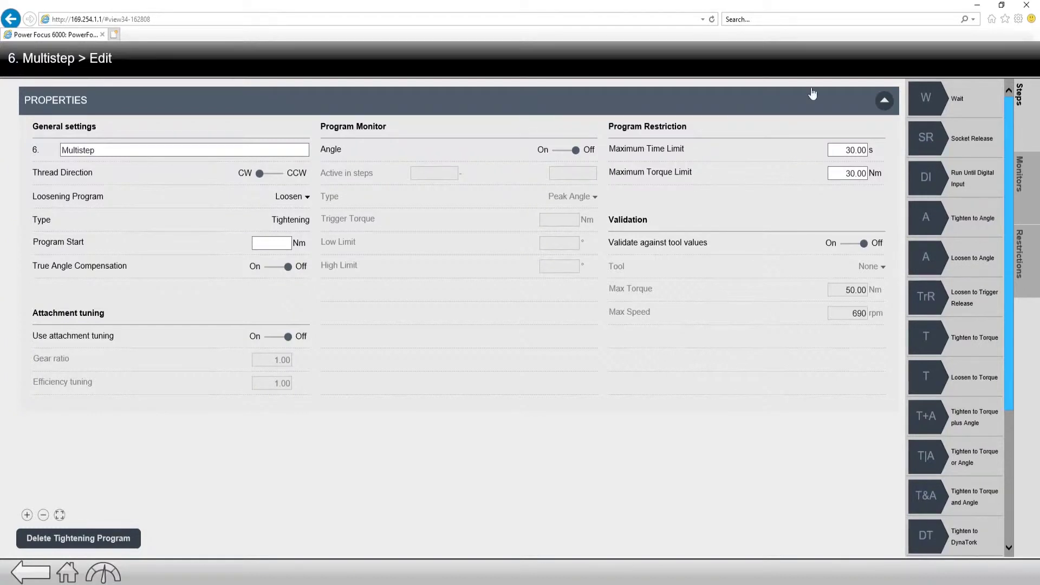
pyautogui.click(883, 102)
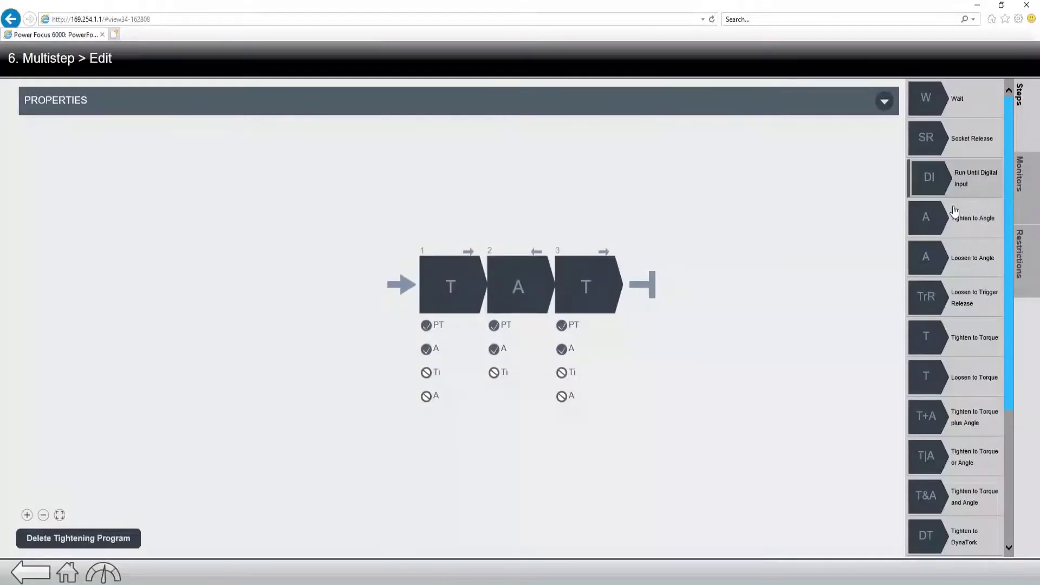
# Step: Append a Tighten to Yield step after step 3, making the sequence T–A–T–Y
pyautogui.moveTo(1009, 117); pyautogui.dragTo(1007, 146)
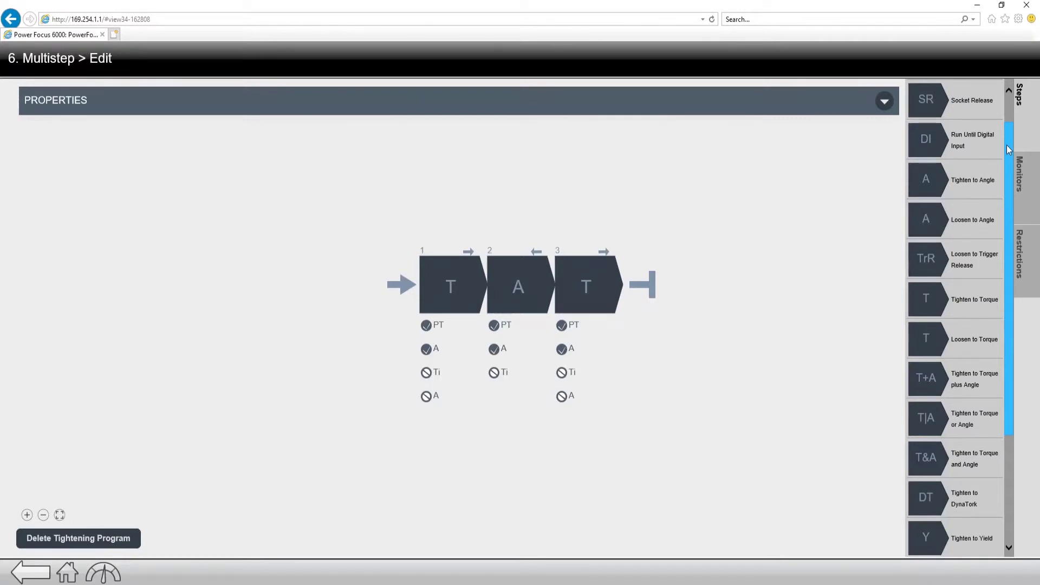
pyautogui.moveTo(1006, 145); pyautogui.dragTo(1006, 233)
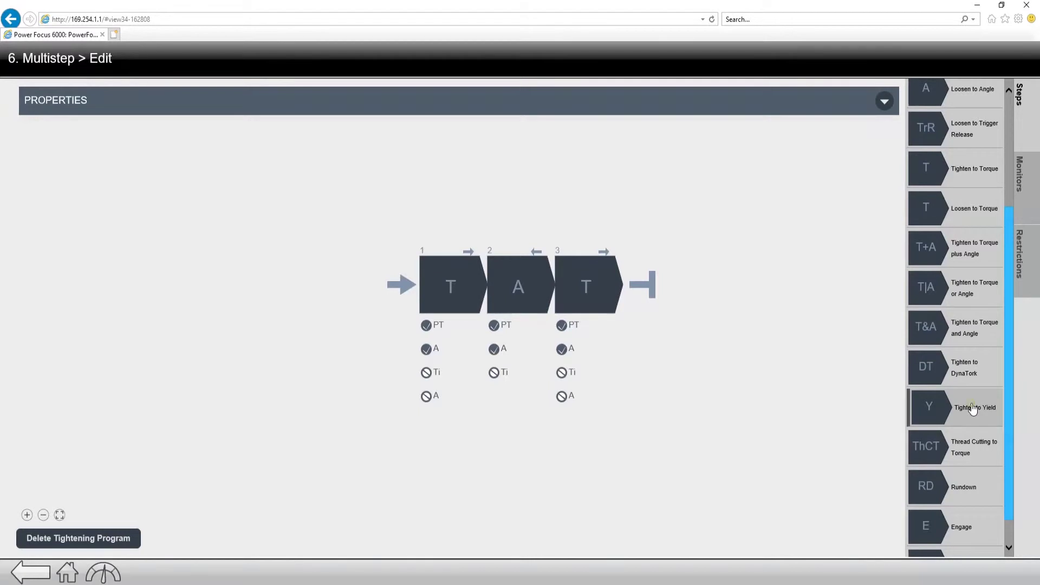
pyautogui.moveTo(970, 410); pyautogui.dragTo(651, 293)
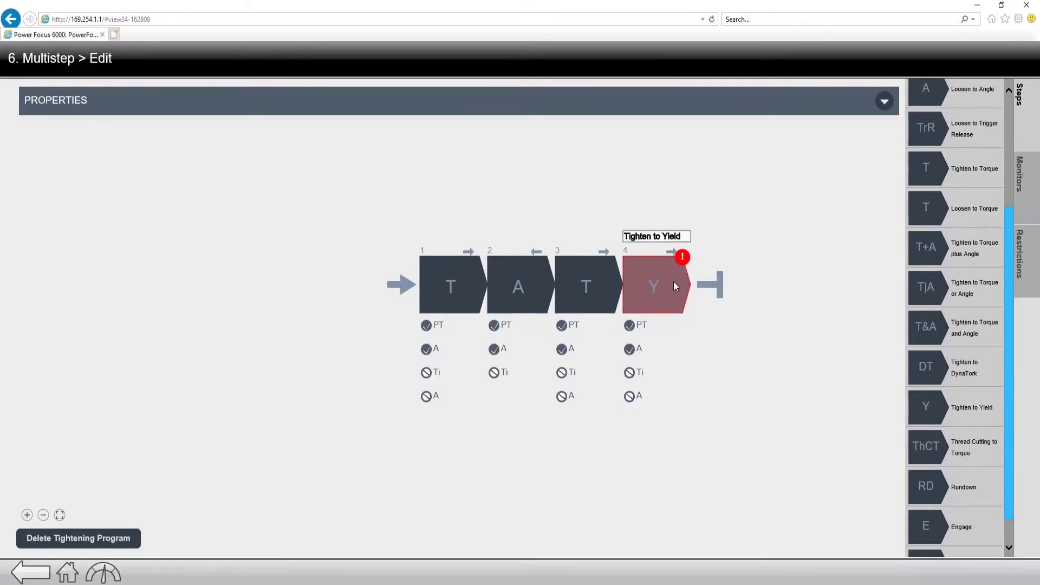
# Step: Give step 4 a 5.00 Nm Trigger Torque and a 50.0° Angle Window
pyautogui.click(674, 286)
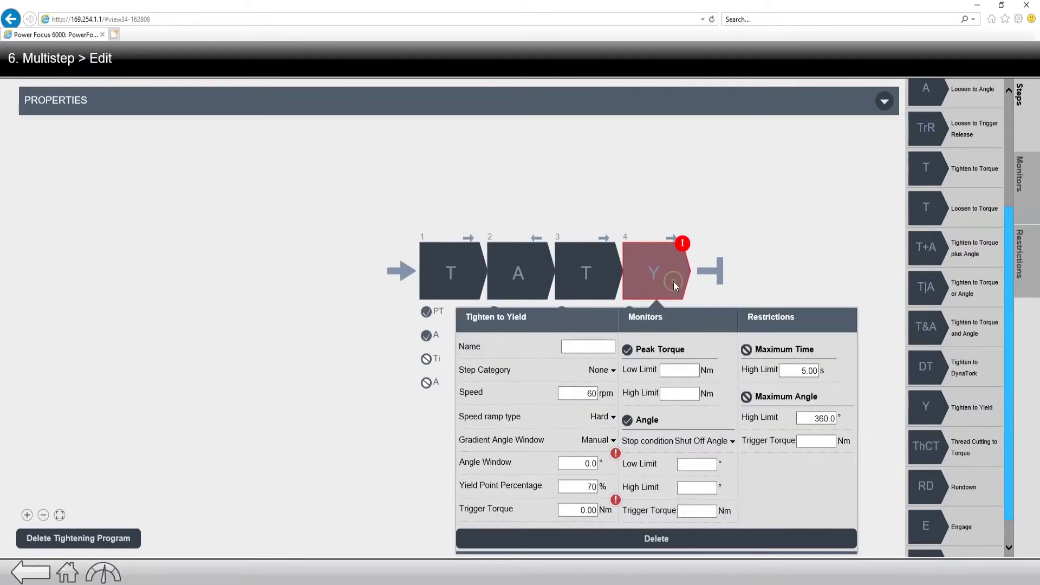
pyautogui.moveTo(562, 465); pyautogui.dragTo(607, 468)
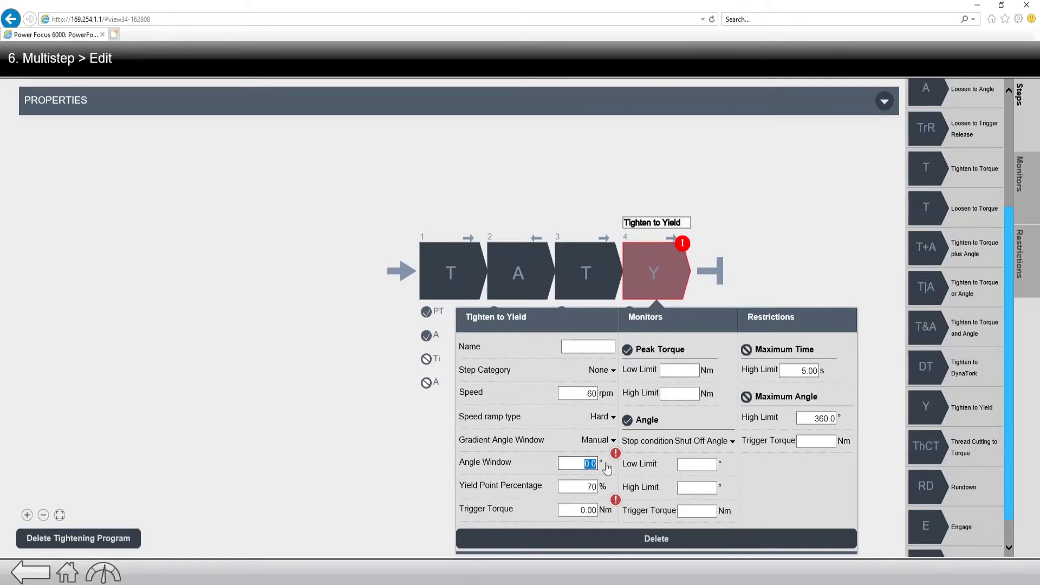
pyautogui.write('180')
pyautogui.click(575, 511)
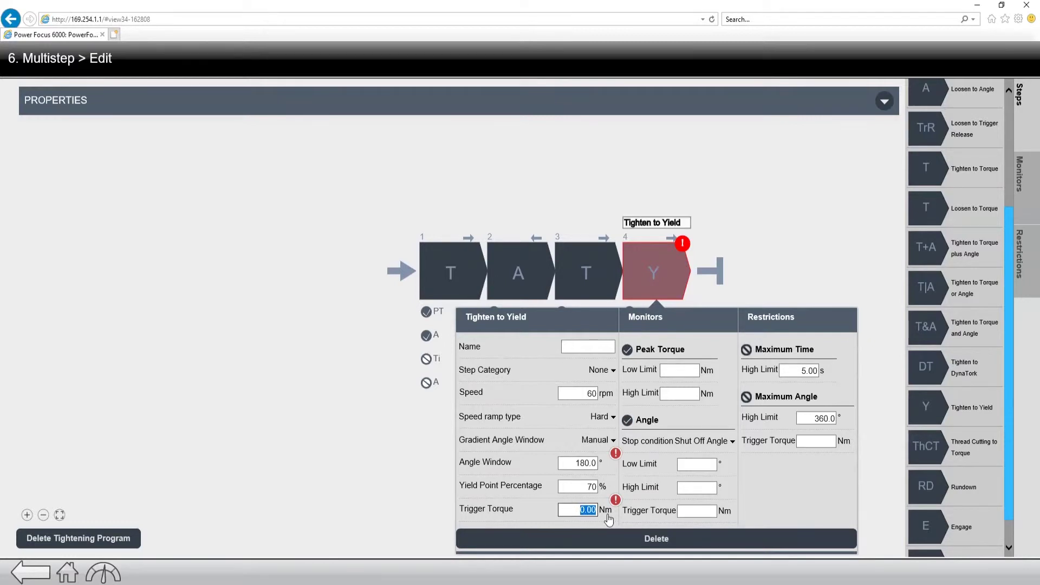
pyautogui.write('5')
pyautogui.press('Return')
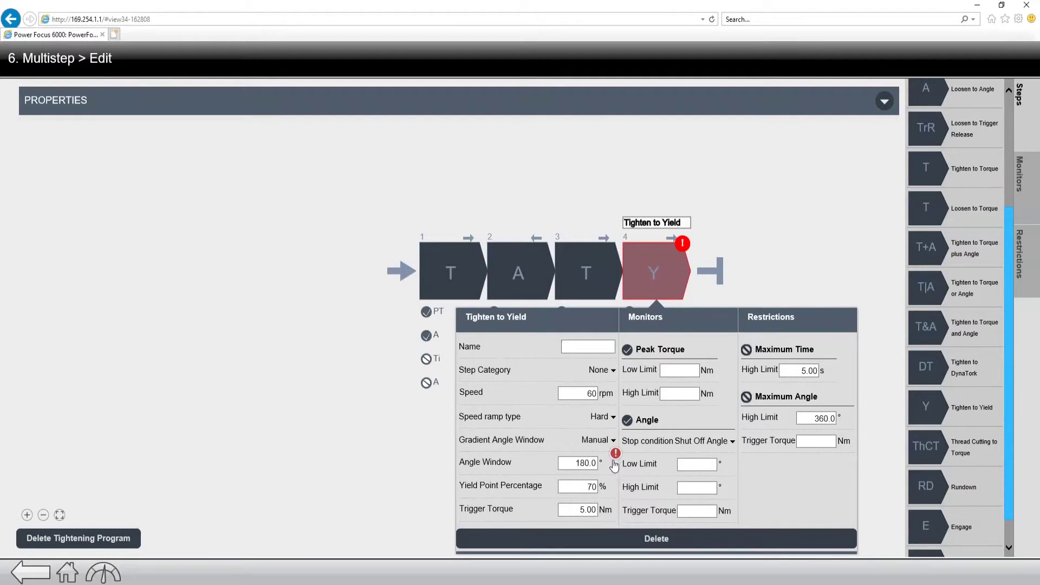
pyautogui.moveTo(616, 455)
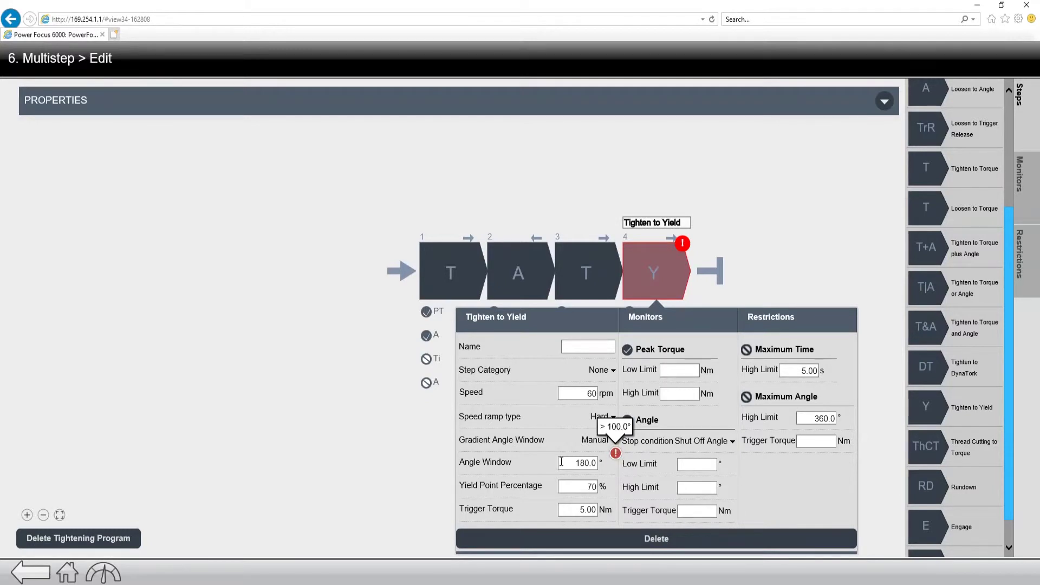
pyautogui.click(616, 454)
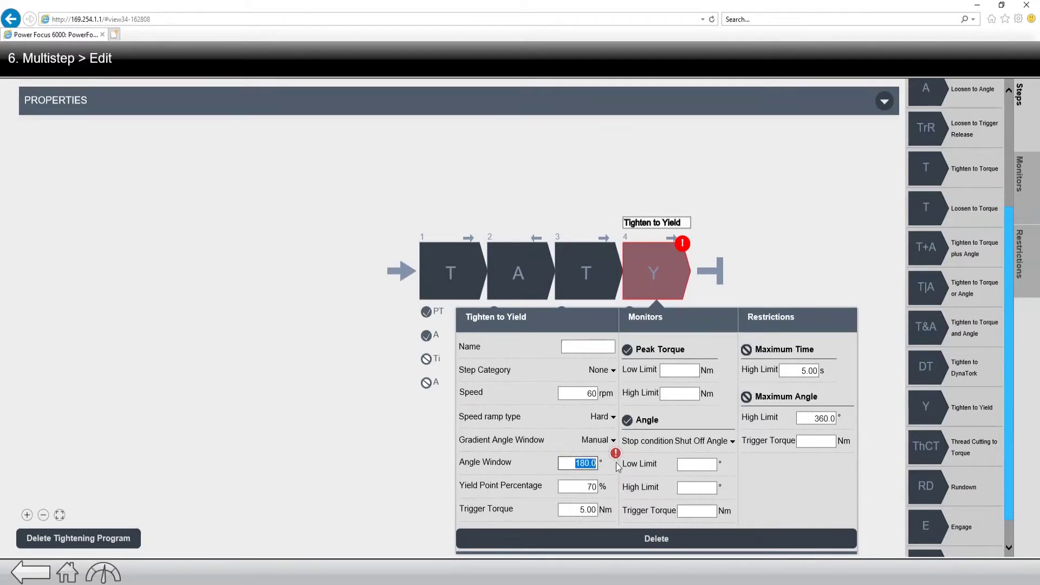
pyautogui.write('50')
pyautogui.press('Return')
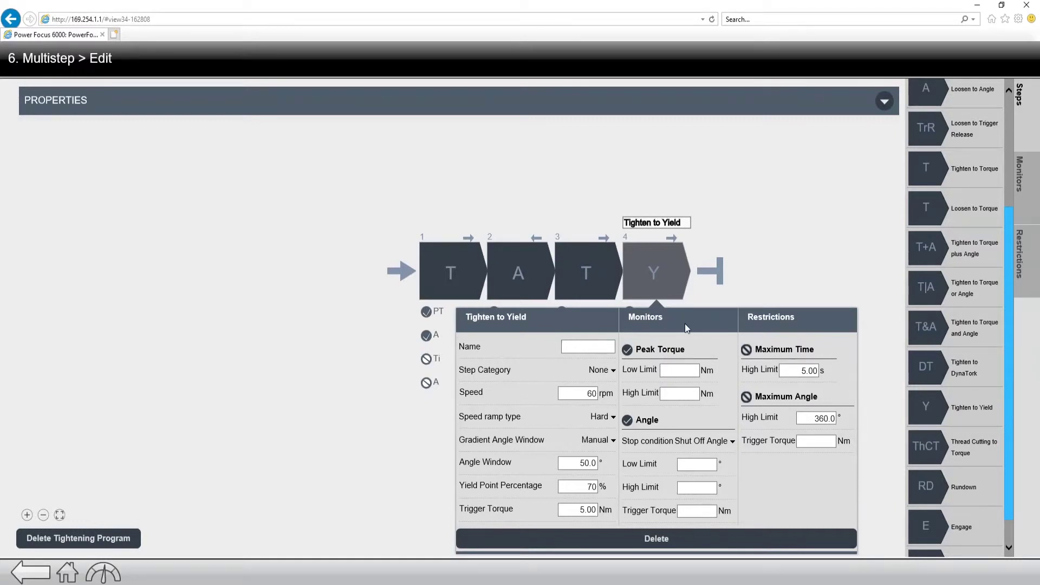
pyautogui.click(802, 220)
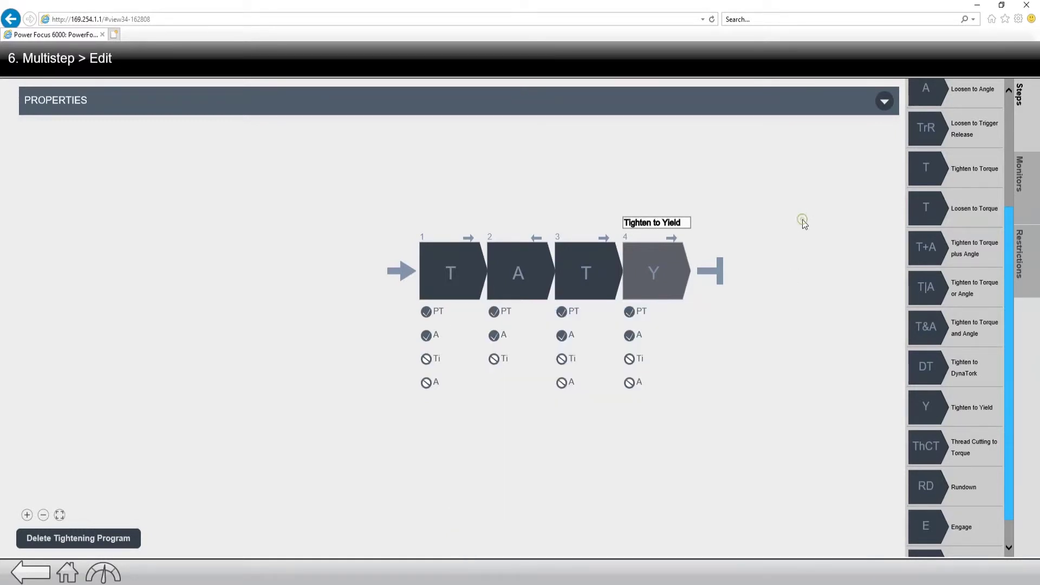
# Step: Attach a Prevailing Torque monitor and a Maximum Torque restriction to step 4
pyautogui.click(1036, 184)
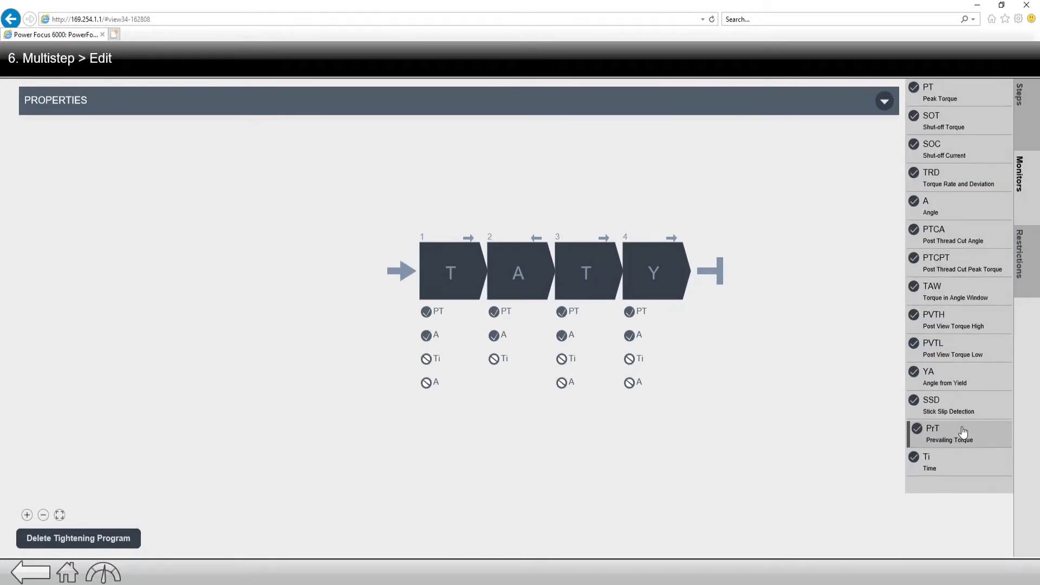
pyautogui.moveTo(958, 432); pyautogui.dragTo(686, 277)
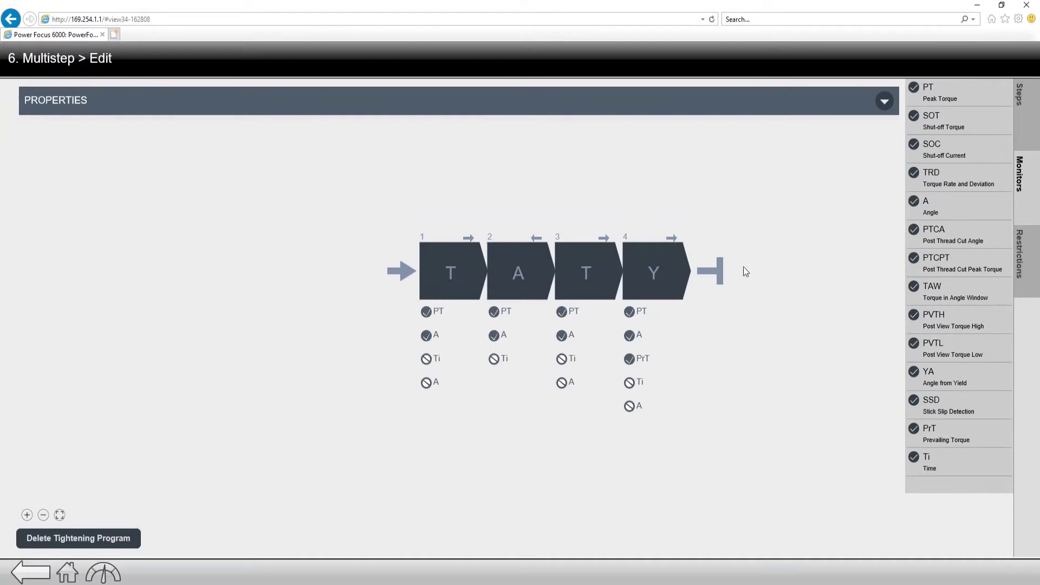
pyautogui.click(1032, 258)
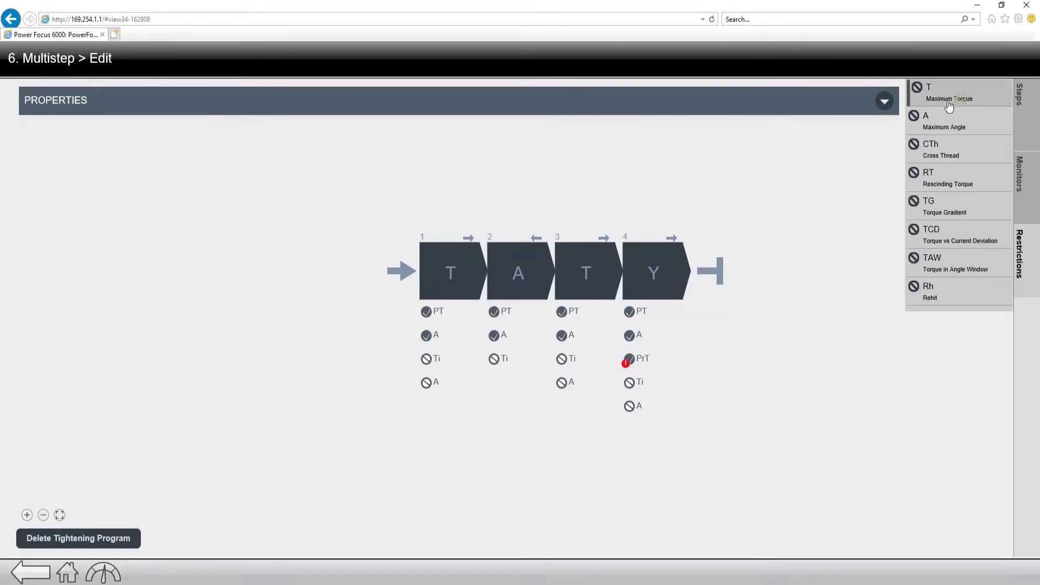
pyautogui.moveTo(959, 106); pyautogui.dragTo(680, 275)
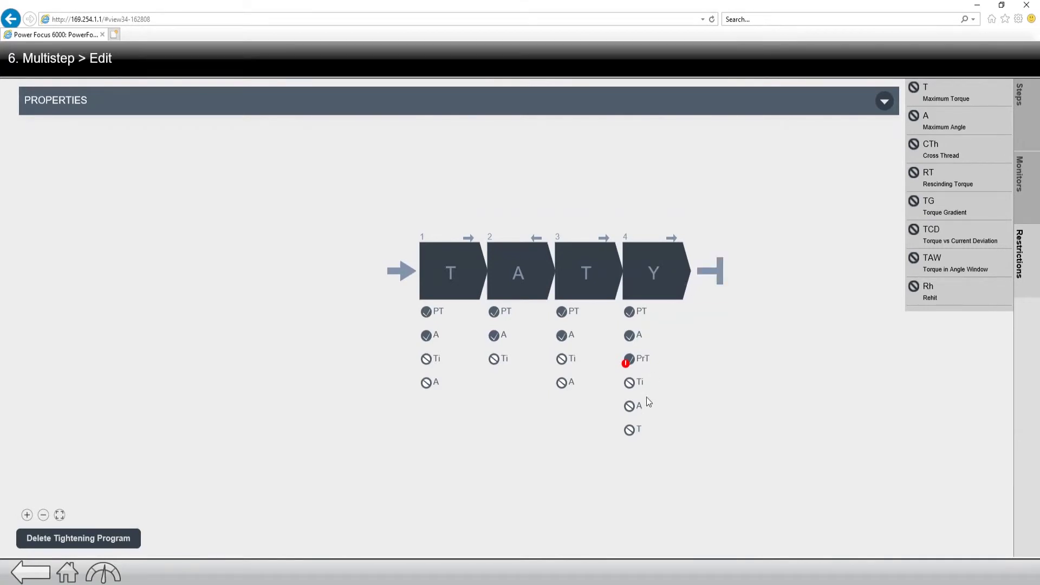
# Step: Scroll through step 4's settings to check them, then close the popup
pyautogui.click(655, 281)
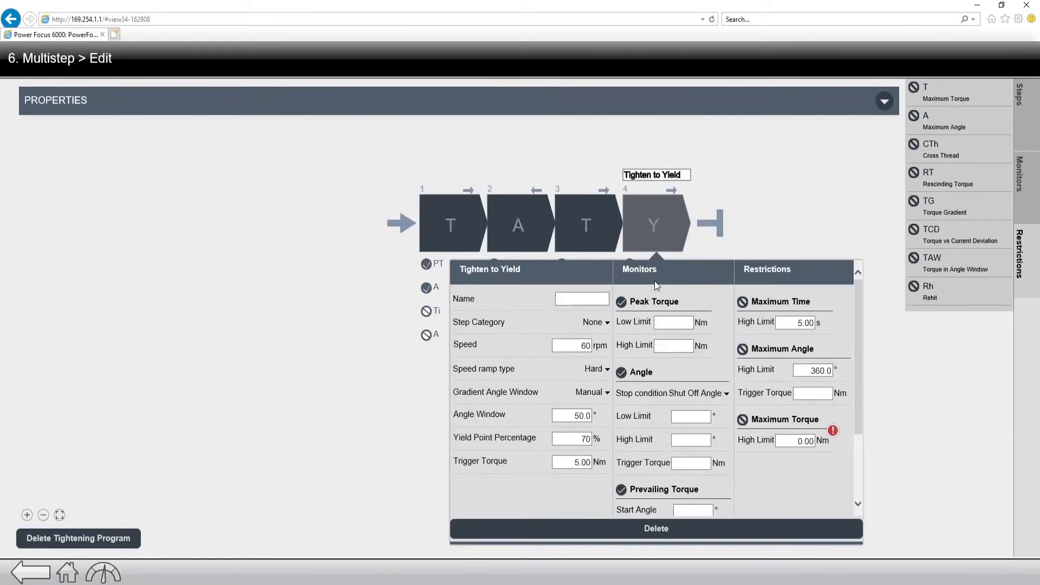
pyautogui.moveTo(857, 345); pyautogui.dragTo(857, 313)
pyautogui.click(818, 209)
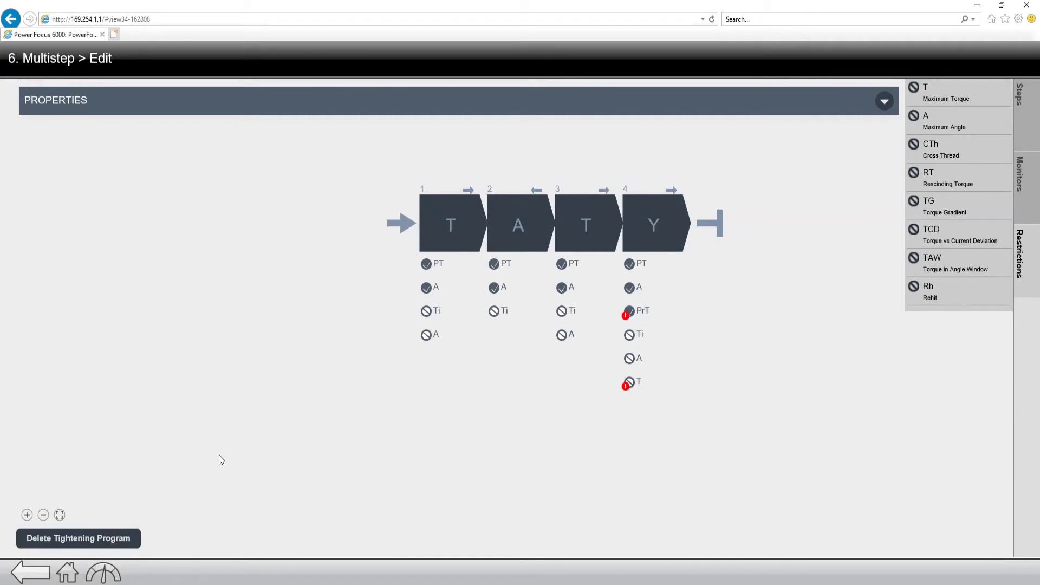
# Step: Exit the editor back to the multistep program library
pyautogui.click(40, 576)
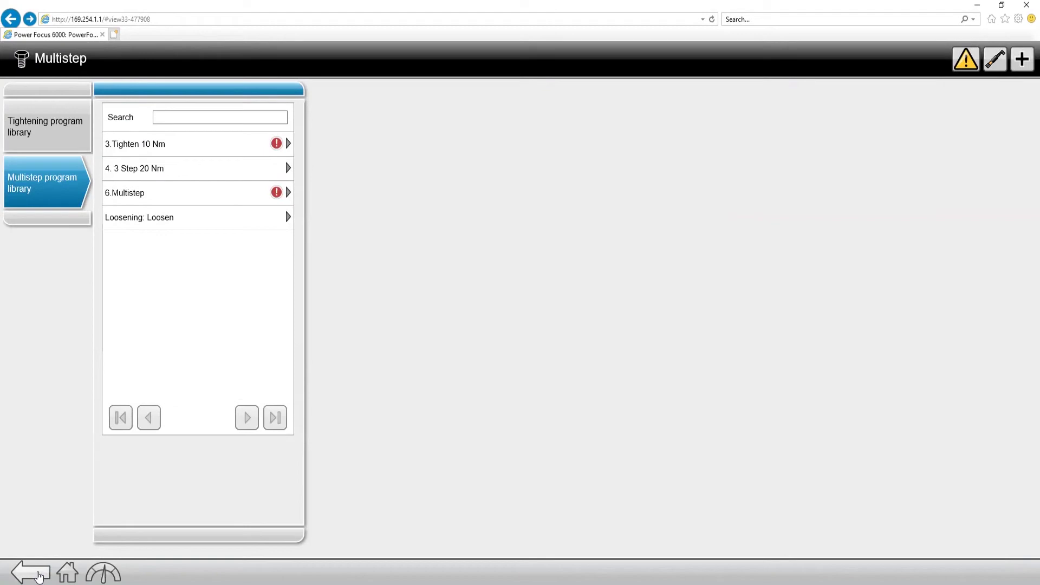
# Step: From the home screen, open the Virtual station page for Virtual Station 1
pyautogui.click(67, 573)
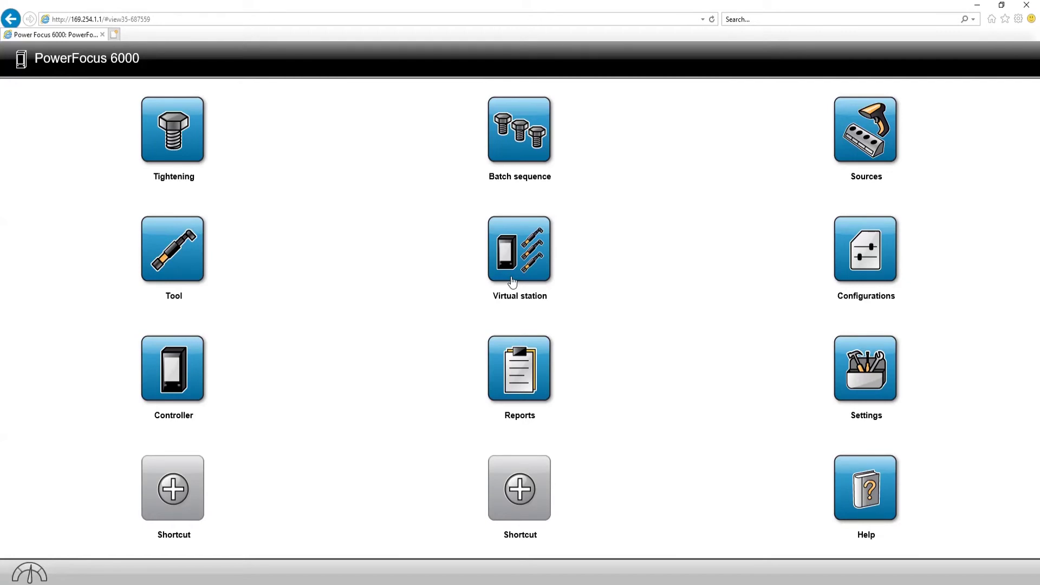
pyautogui.click(523, 242)
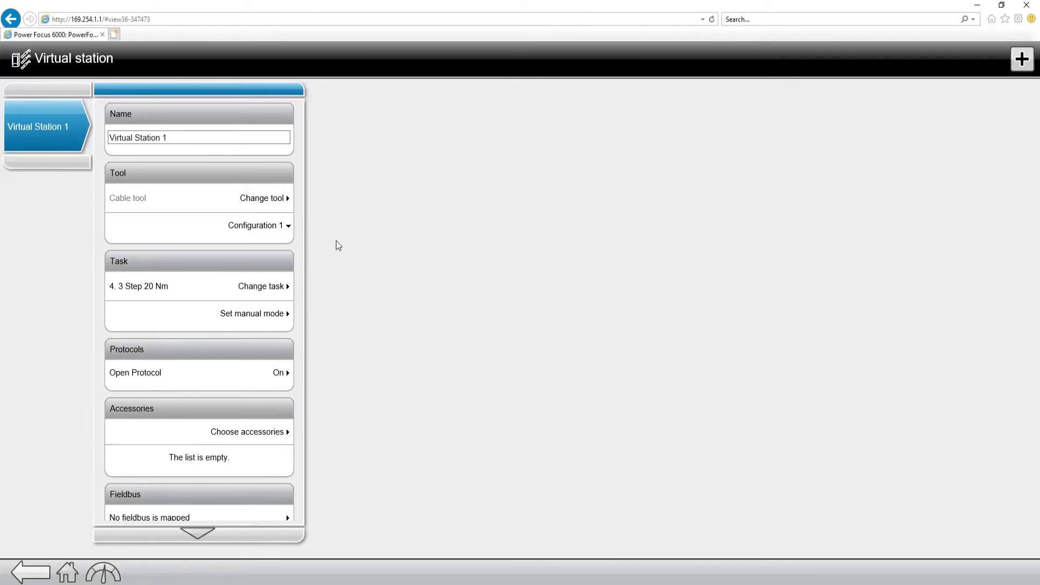
# Step: Change Virtual Station 1's task to the tightening program 6. Multistep
pyautogui.click(256, 286)
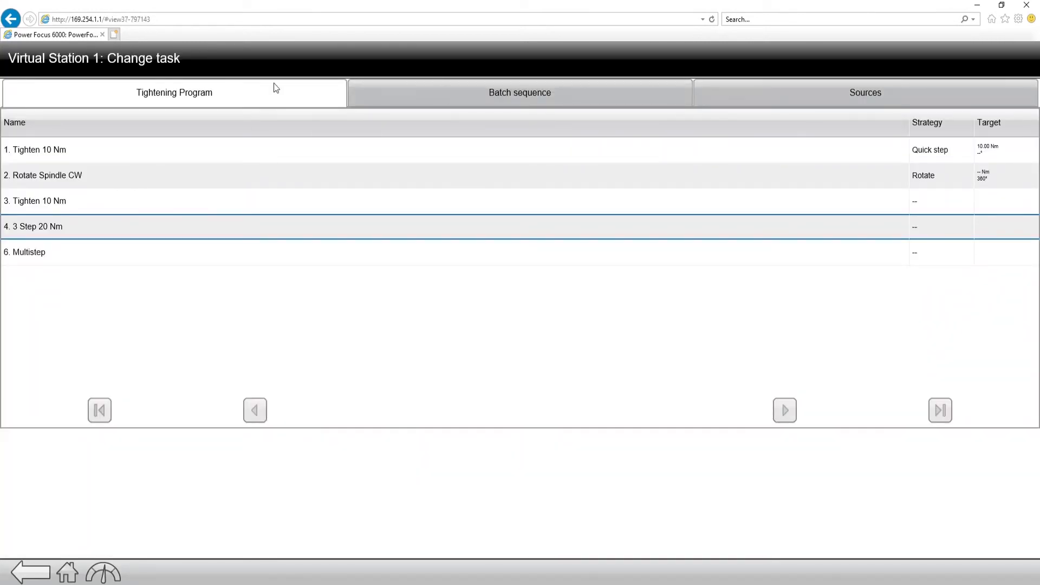
pyautogui.click(57, 253)
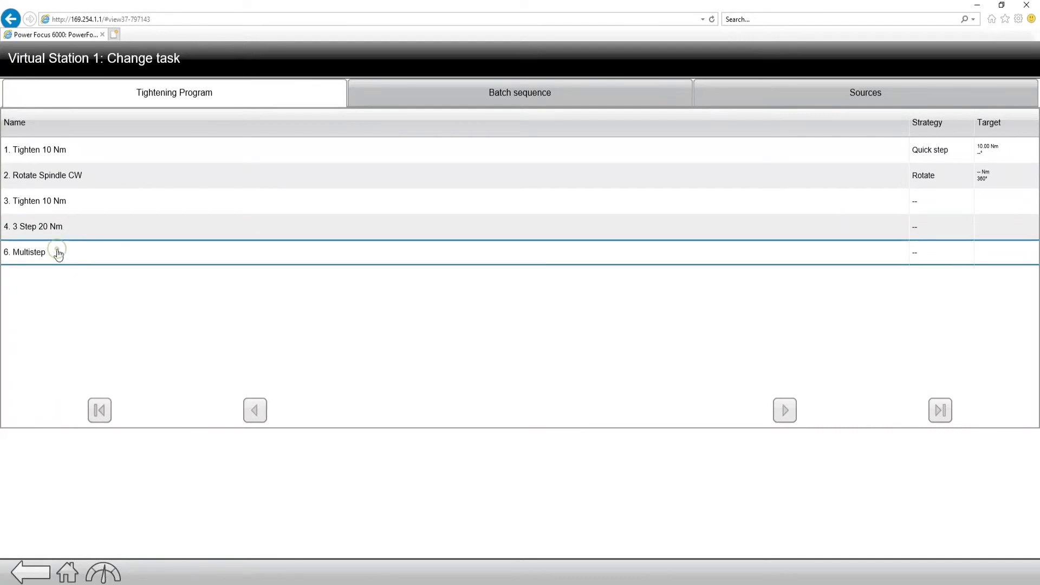